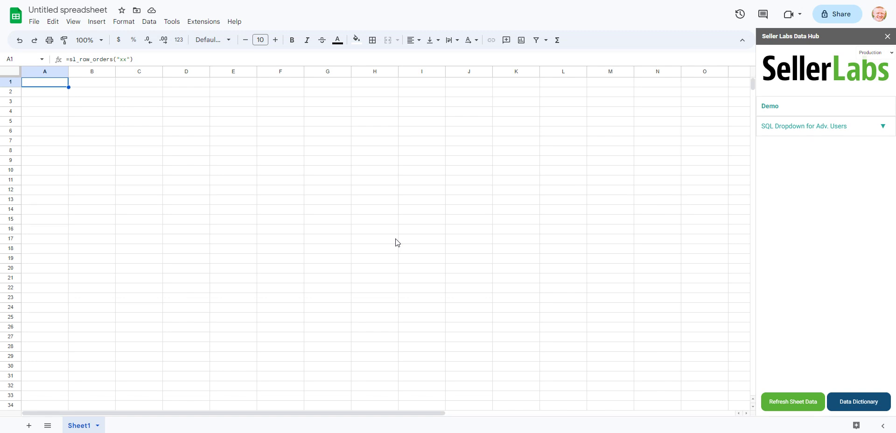
# Select a few cell blocks in the empty grid, then clear the selection
pyautogui.click(126, 123)
pyautogui.moveTo(219, 142); pyautogui.dragTo(50, 85)
pyautogui.moveTo(278, 197); pyautogui.dragTo(47, 87)
pyautogui.click(264, 224)
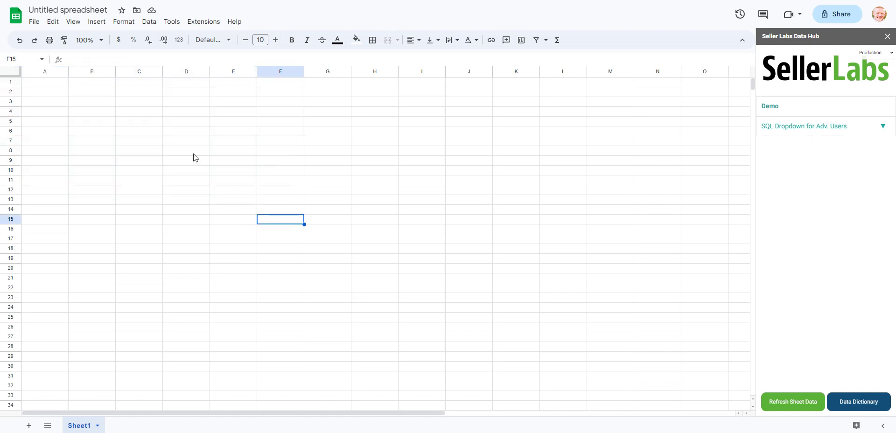
# Replace the placeholder argument in A1's sl_raw_orders formula with the marketplace code "us"
pyautogui.click(57, 83)
pyautogui.moveTo(67, 75); pyautogui.dragTo(163, 76)
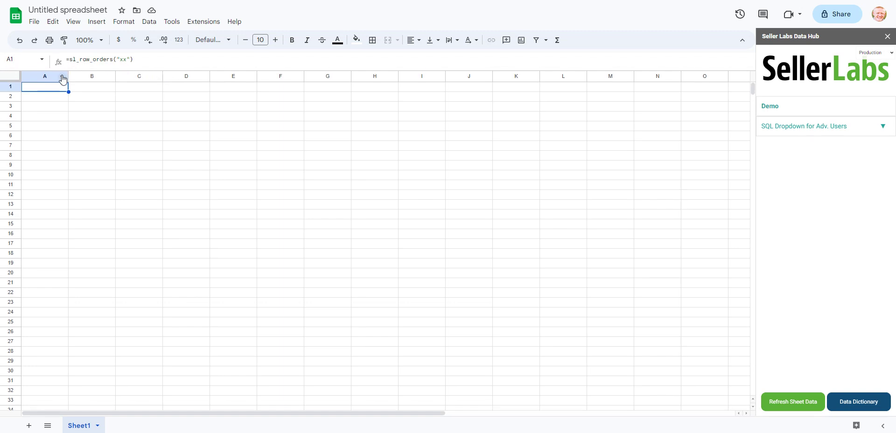
pyautogui.doubleClick(57, 89)
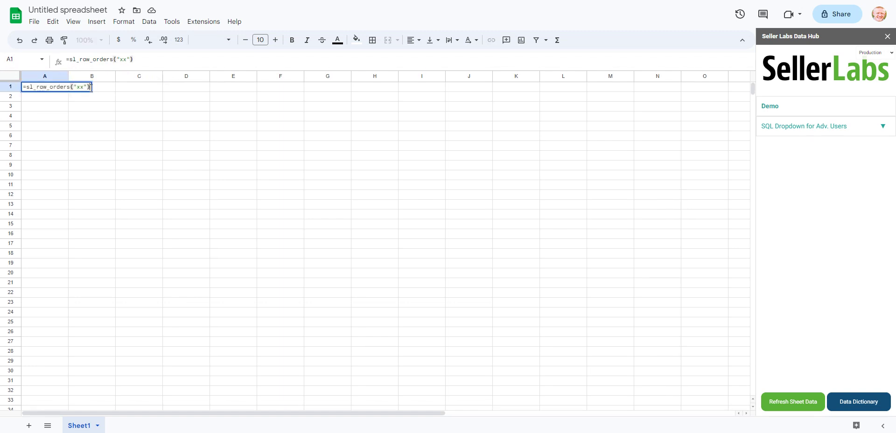
pyautogui.press('BackSpace')
pyautogui.press('BackSpace')
pyautogui.press('BackSpace')
pyautogui.press('BackSpace')
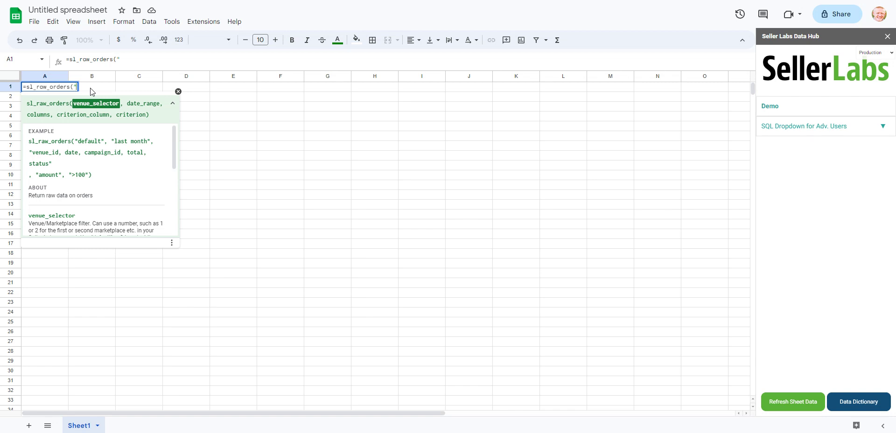
pyautogui.write('us')
pyautogui.write('"')
pyautogui.press('Return')
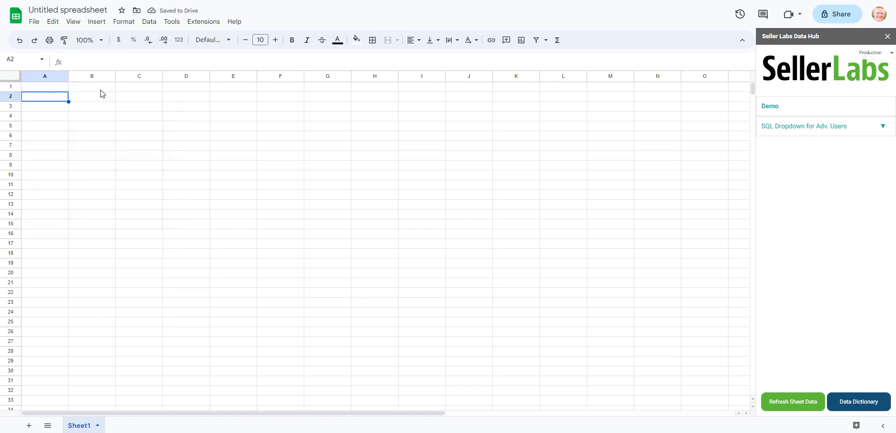
# Fix A1's marketplace code and add a "2024" date range argument to the formula
pyautogui.click(49, 90)
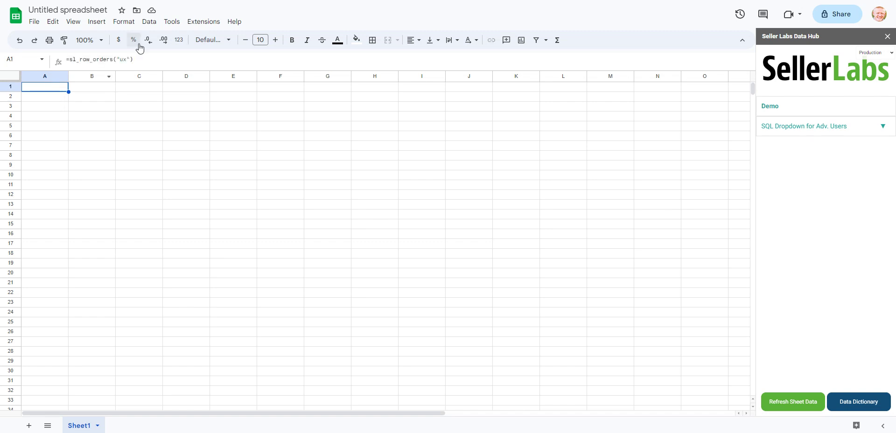
pyautogui.doubleClick(48, 91)
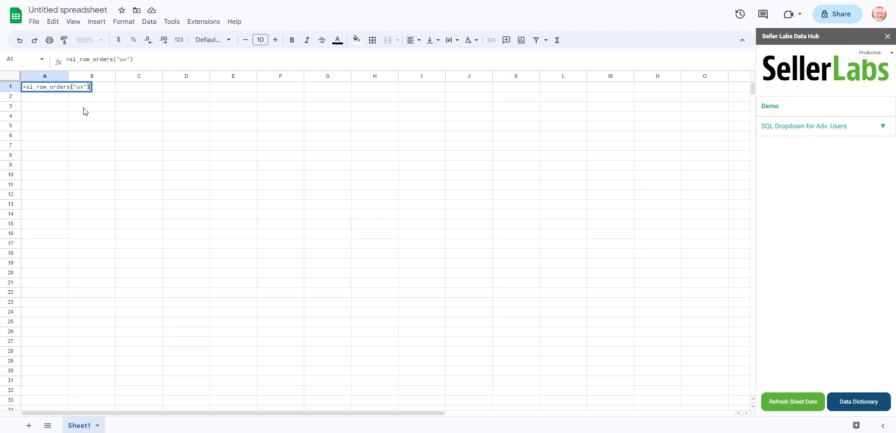
pyautogui.press('BackSpace')
pyautogui.press('BackSpace')
pyautogui.press('BackSpace')
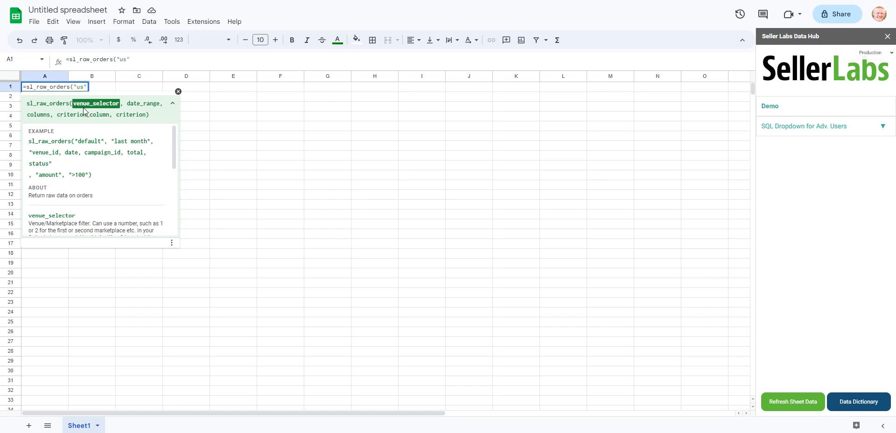
pyautogui.write(',')
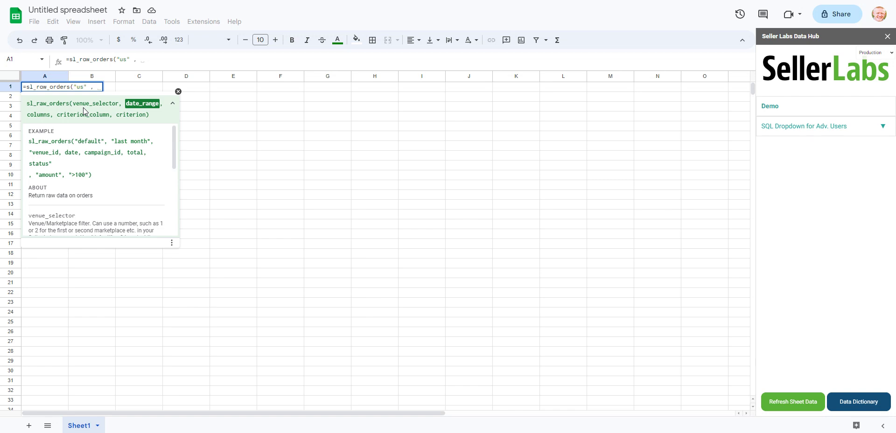
pyautogui.write('"')
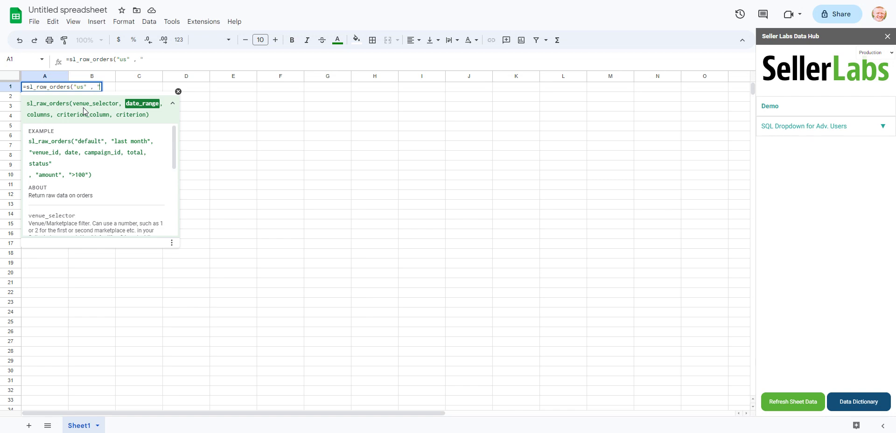
pyautogui.write('2021')
pyautogui.press('BackSpace')
pyautogui.write('4"')
pyautogui.press('Return')
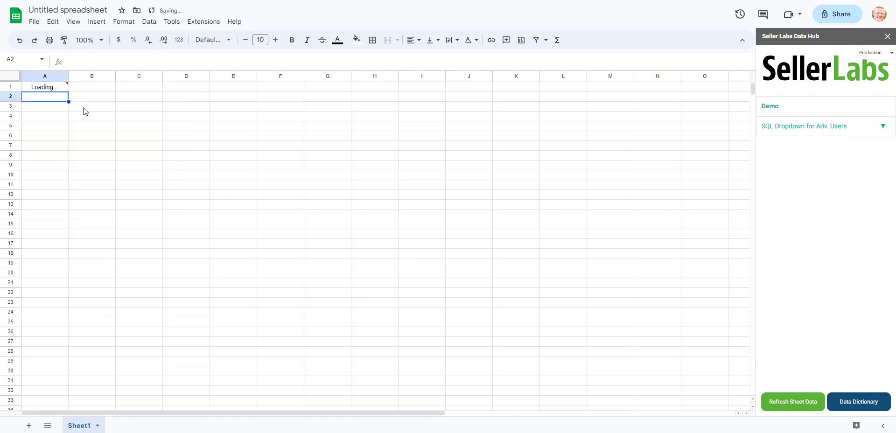
# Change A1's date range to "2023" and add a trailing comma for a columns argument
pyautogui.click(48, 89)
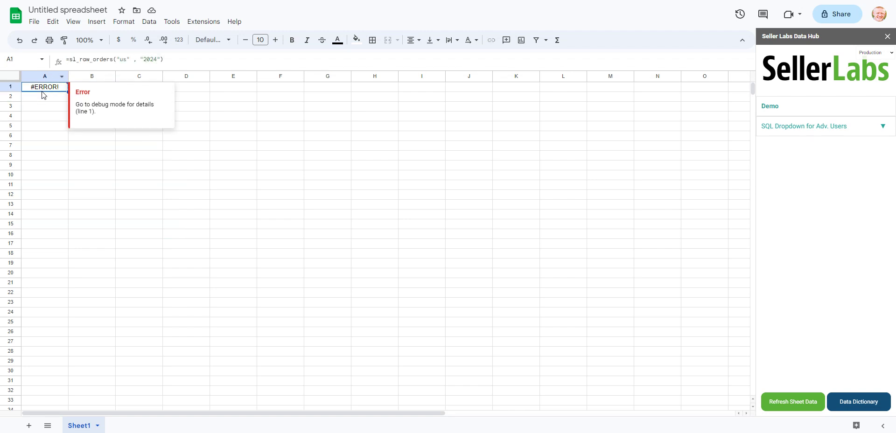
pyautogui.doubleClick(47, 92)
pyautogui.click(114, 87)
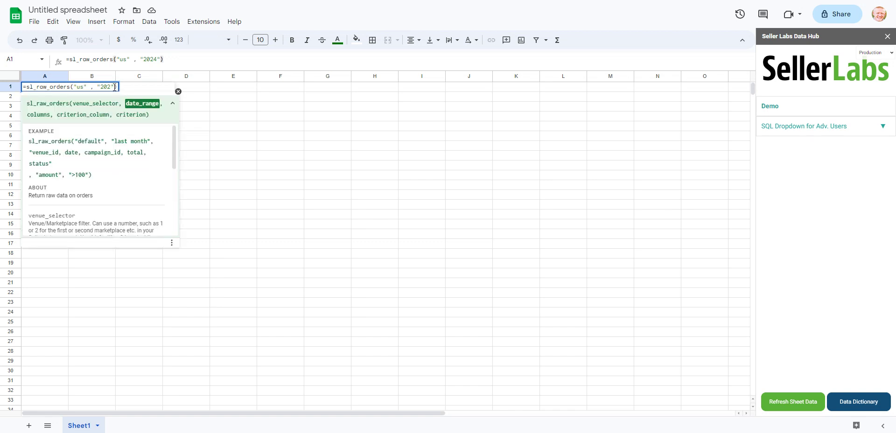
pyautogui.press('BackSpace')
pyautogui.write('3",')
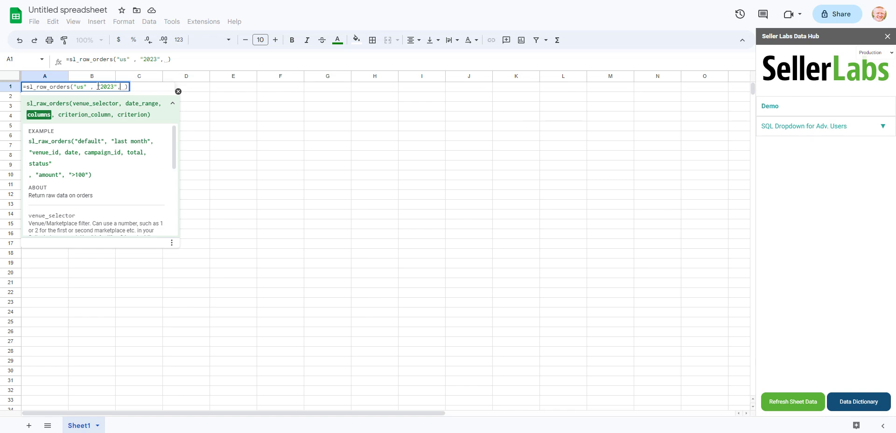
# Replace "2023" with "yesterday" in A1's formula and review the columns argument help
pyautogui.moveTo(115, 87); pyautogui.dragTo(102, 87)
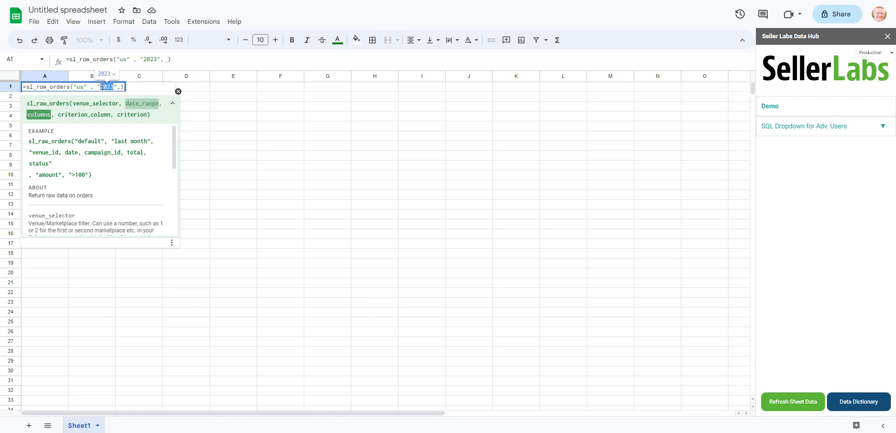
pyautogui.write('yesterday')
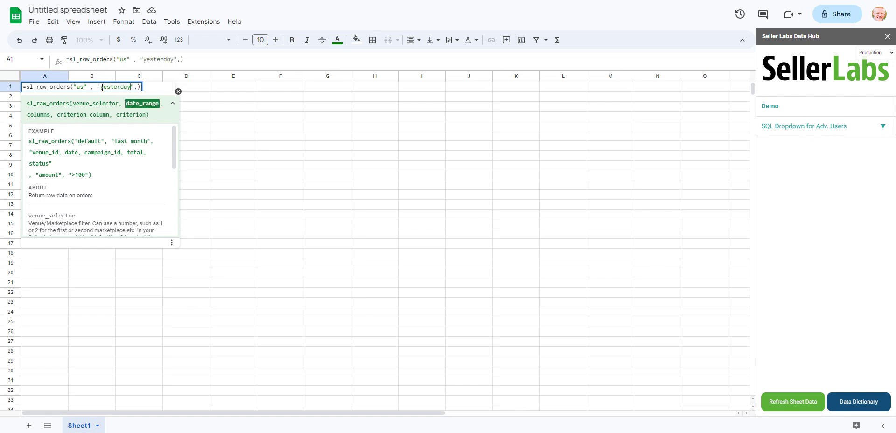
pyautogui.press('Right')
pyautogui.press('Right')
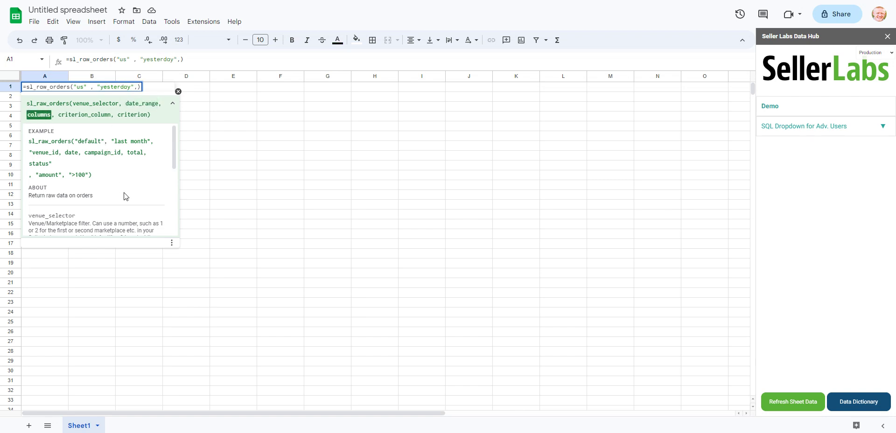
pyautogui.scroll(-4, 126, 198)
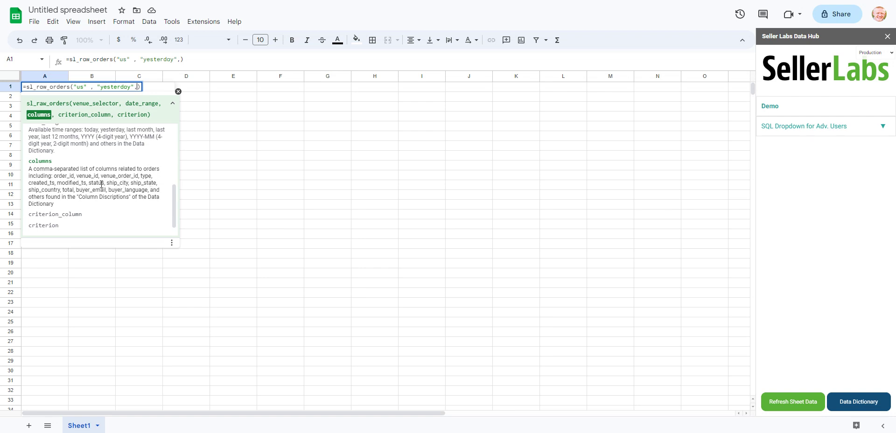
pyautogui.scroll(5, 115, 188)
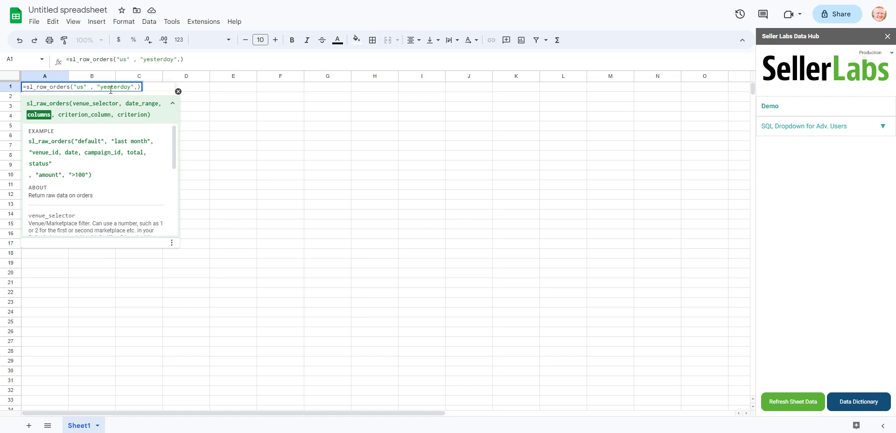
# Replace "yesterday" with "last month" in A1's formula and commit it to load the orders table
pyautogui.moveTo(130, 87); pyautogui.dragTo(100, 87)
pyautogui.write('1dst month')
pyautogui.press('Right')
pyautogui.press('Right')
pyautogui.press('Return')
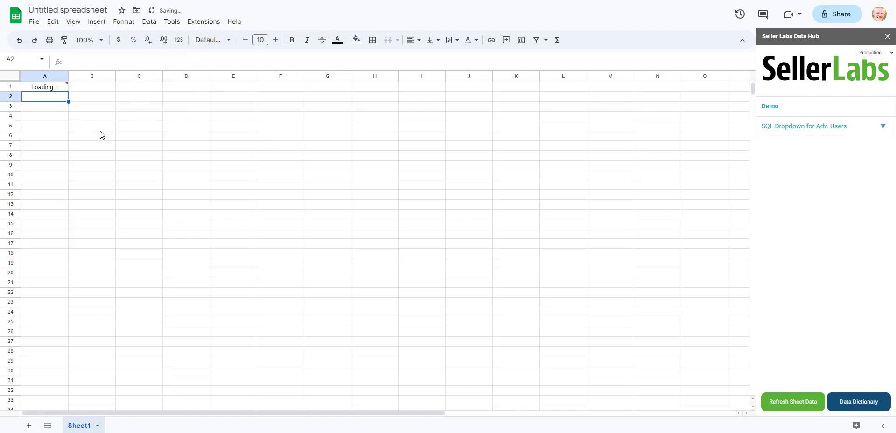
pyautogui.moveTo(50, 89)
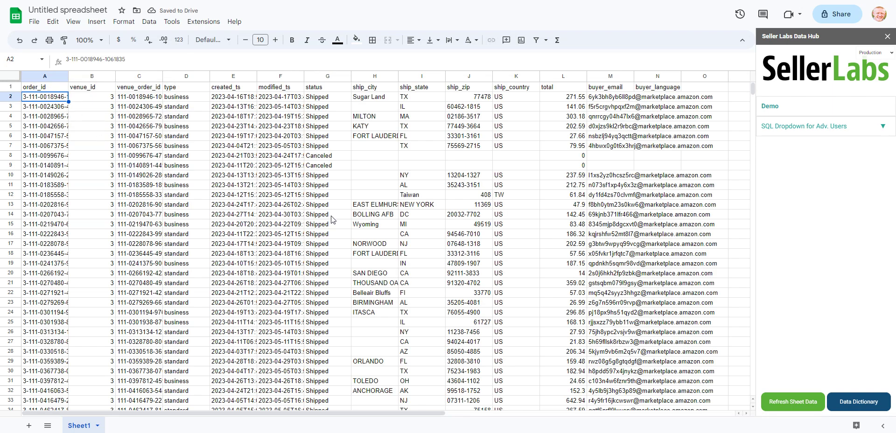
pyautogui.click(51, 88)
pyautogui.tripleClick(42, 89)
pyautogui.click(40, 87)
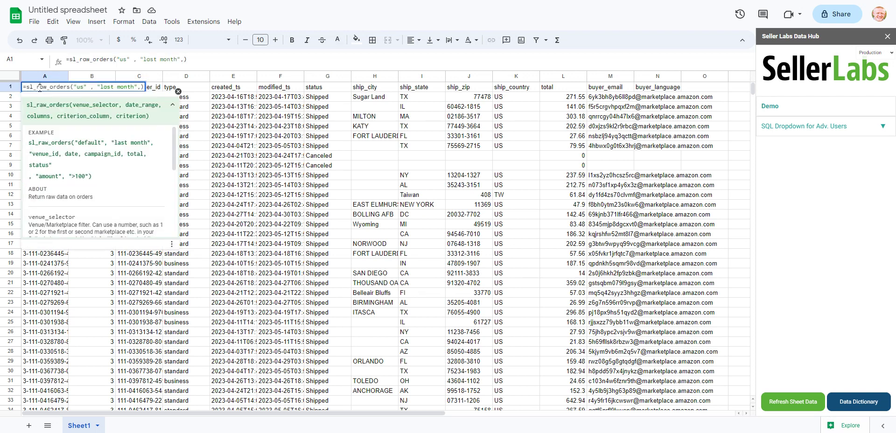
pyautogui.click(84, 88)
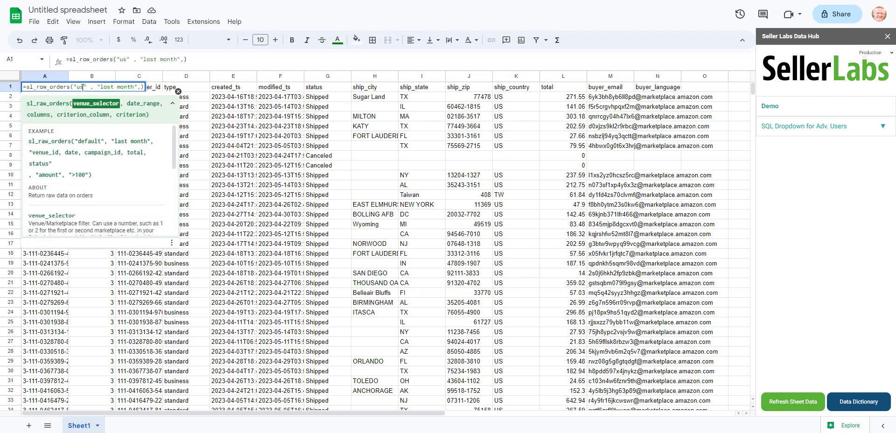
pyautogui.click(141, 87)
pyautogui.click(144, 87)
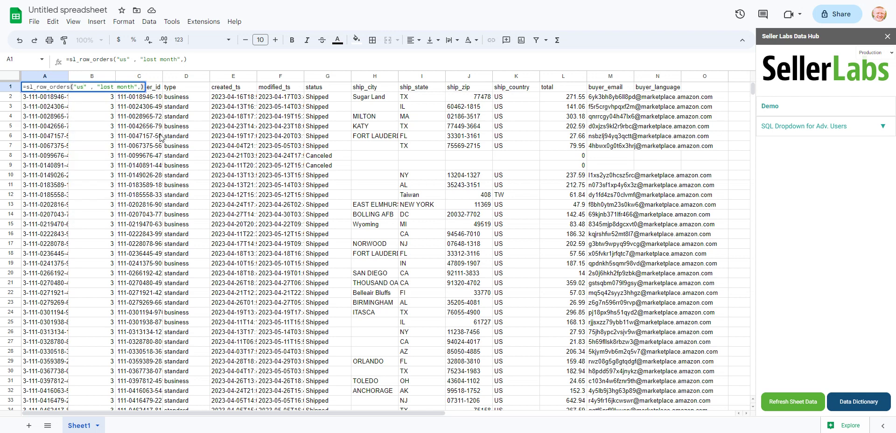
pyautogui.press('Escape')
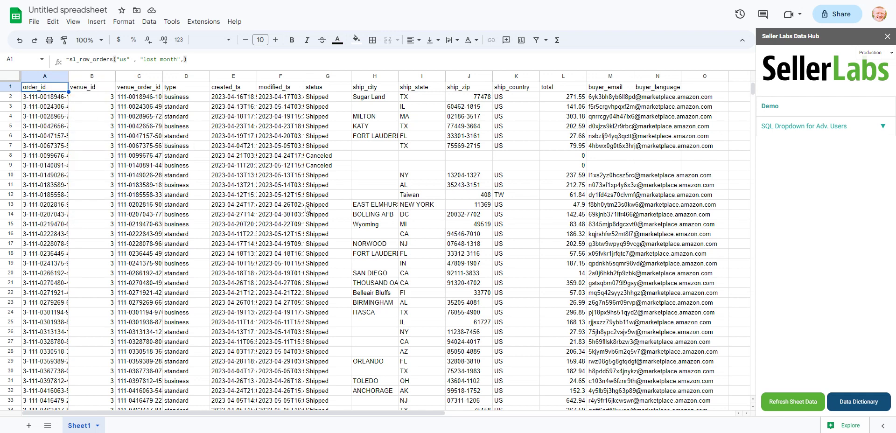
pyautogui.scroll(-4, 341, 226)
pyautogui.scroll(4, 320, 256)
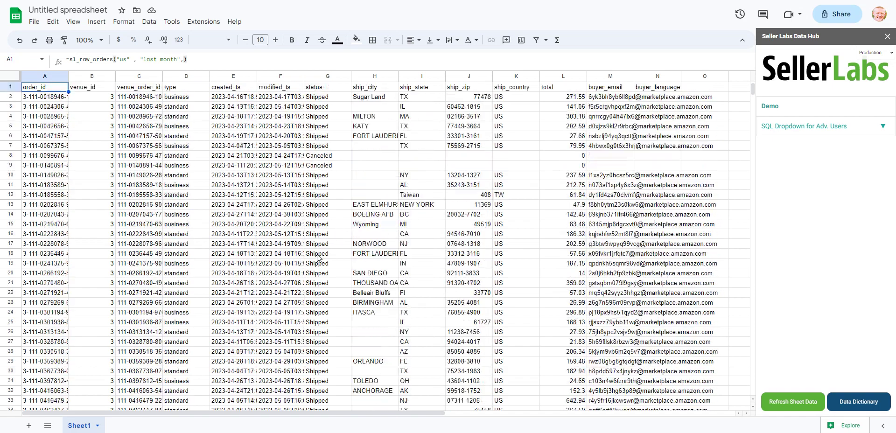